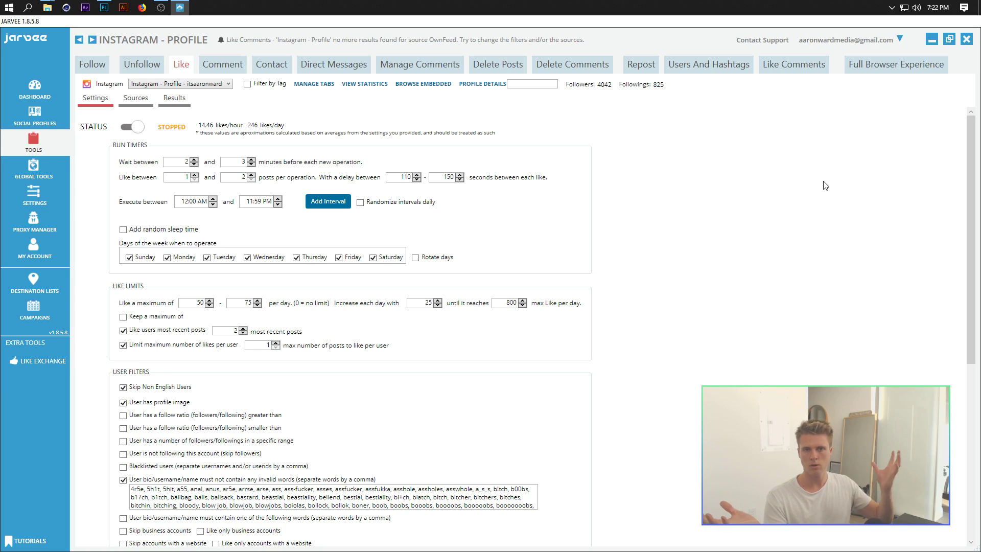
Review the Like tool's run timers: the wait between operations, the posts per operation and the delay between likes.
scroll(970, 230, down, 1)
scroll(970, 230, up, 1)
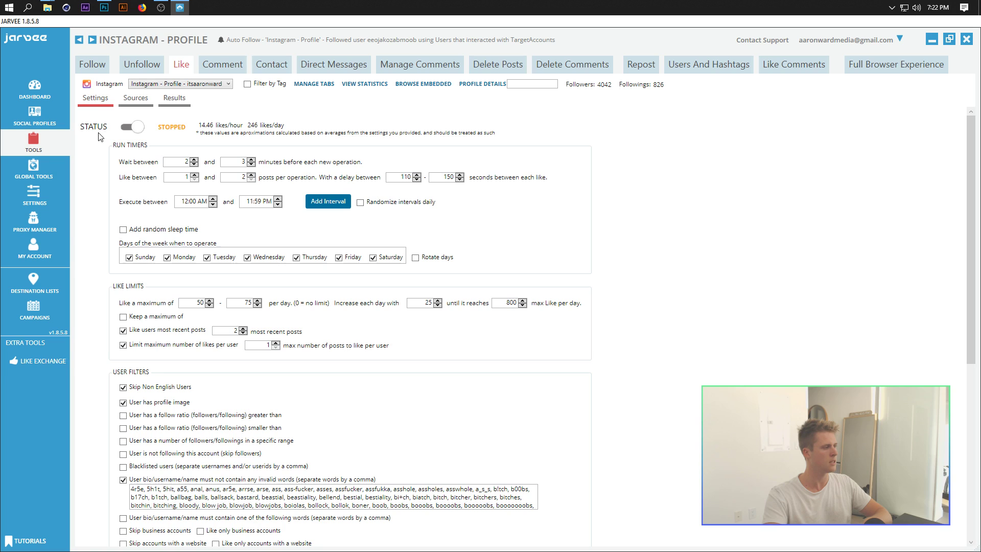
click(181, 162)
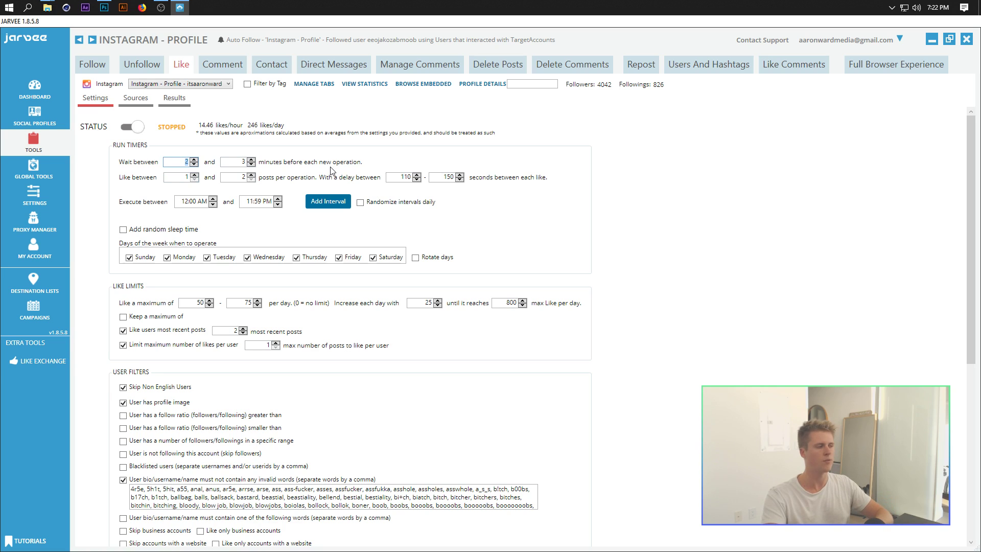
click(176, 177)
click(235, 177)
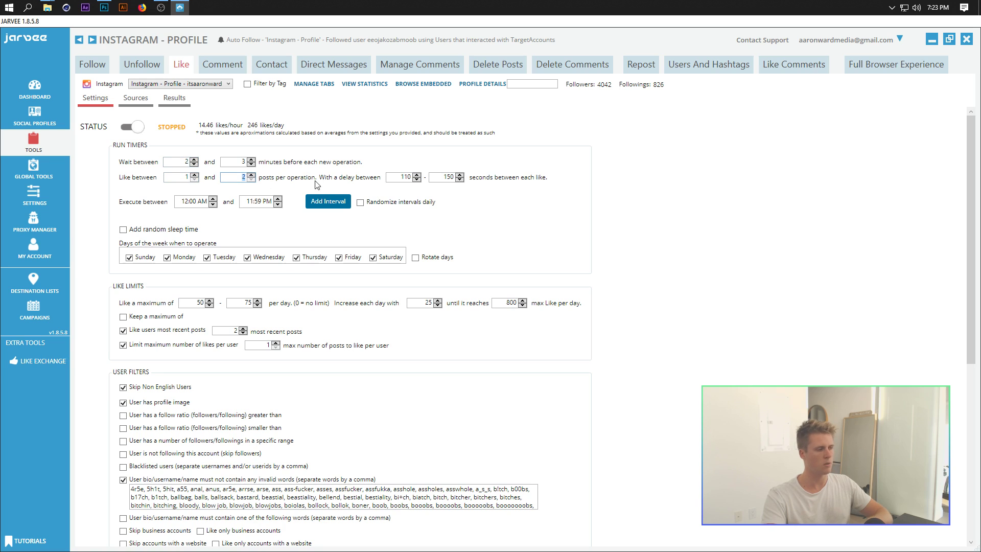
click(402, 178)
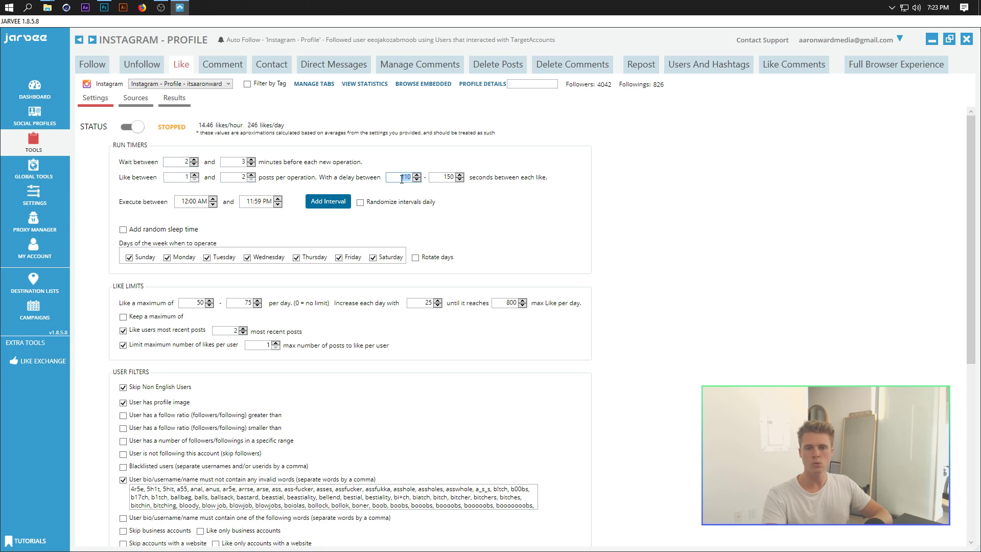
click(402, 177)
click(438, 177)
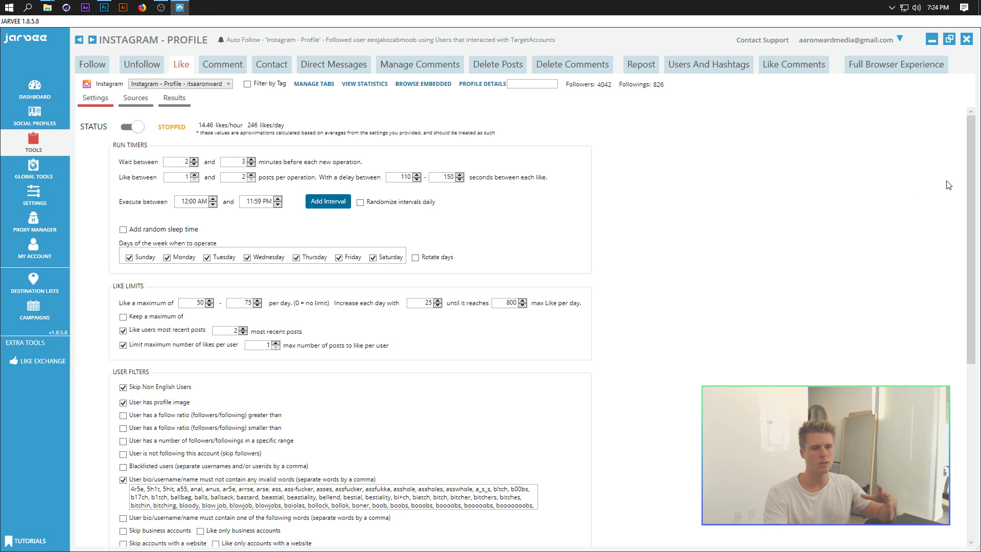
Set the Like tool's daily maximum to a range of 25 to 50 likes and check its daily increase and upper cap.
drag(971, 188, 971, 209)
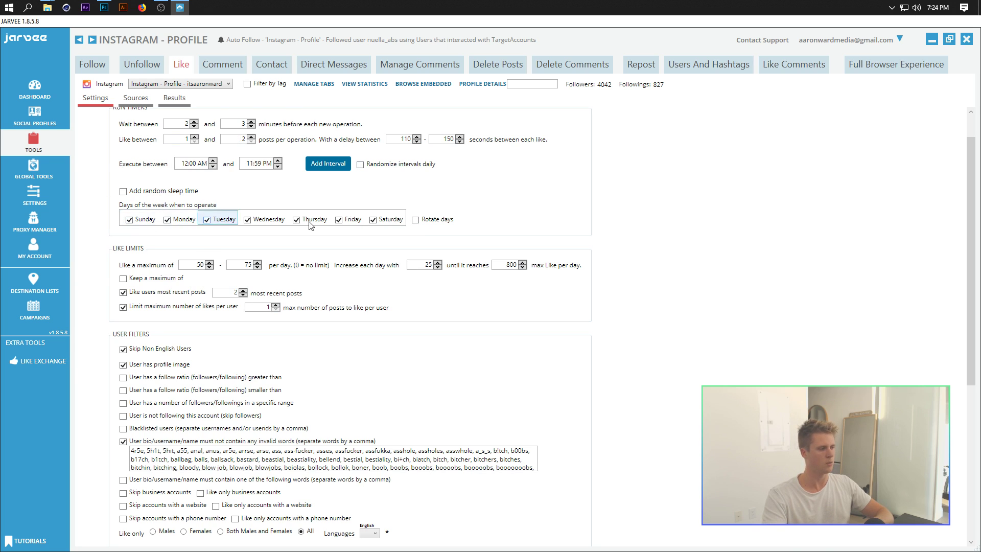
scroll(511, 207, down, 2)
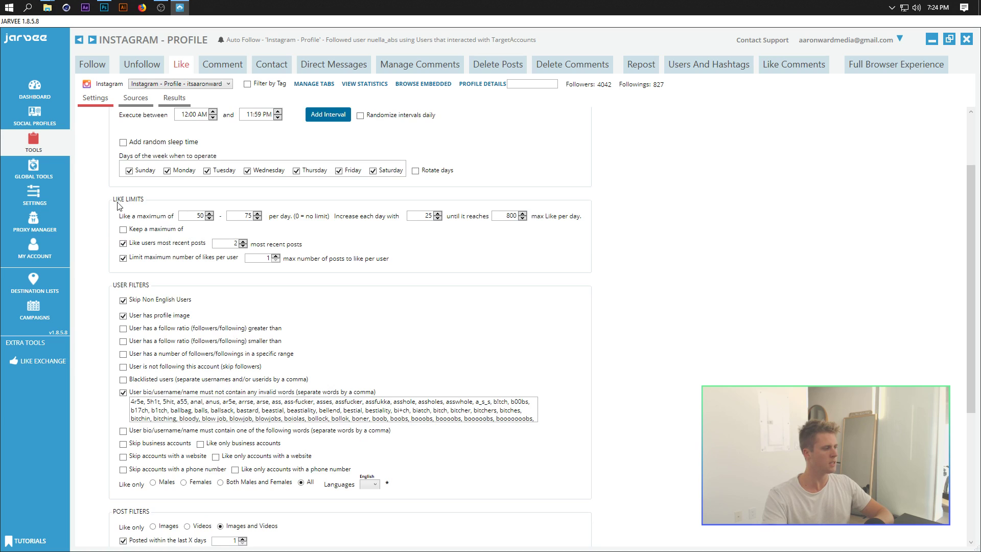
double_click(199, 216)
text(25)
key(Tab)
text(50)
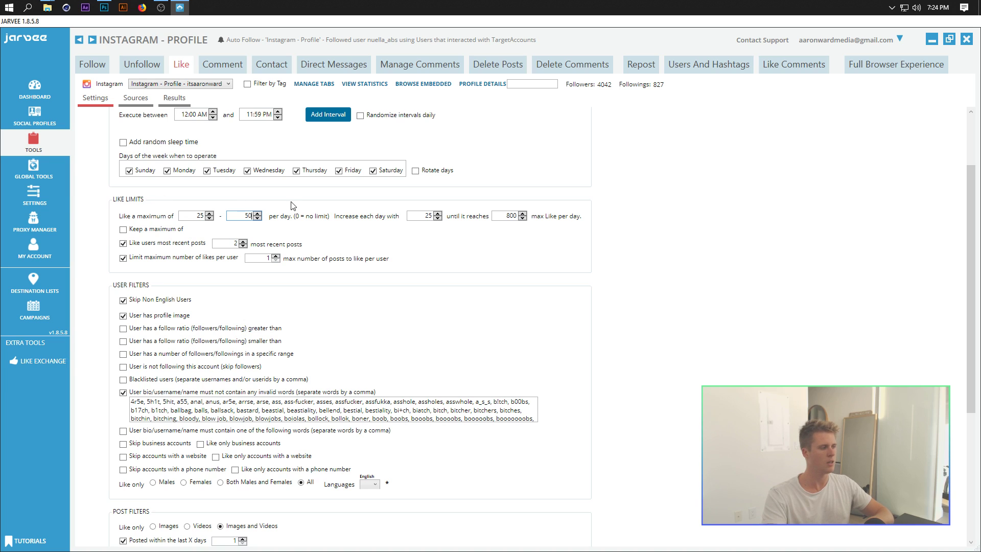
double_click(422, 216)
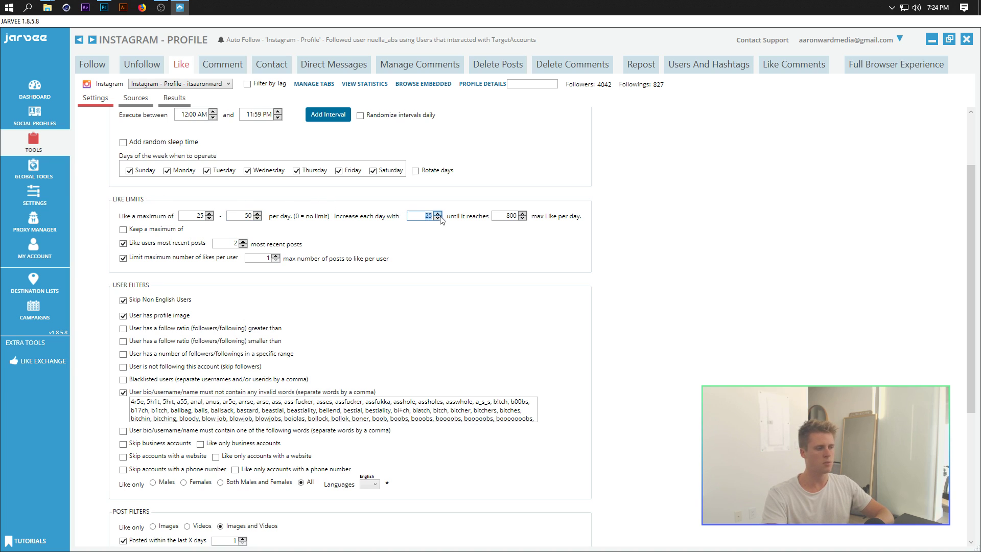
double_click(505, 216)
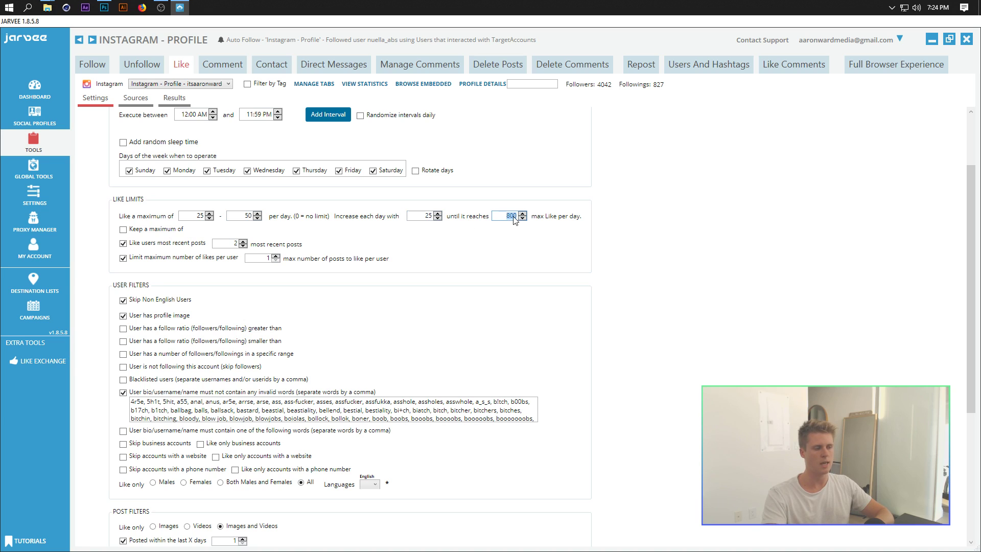
click(583, 235)
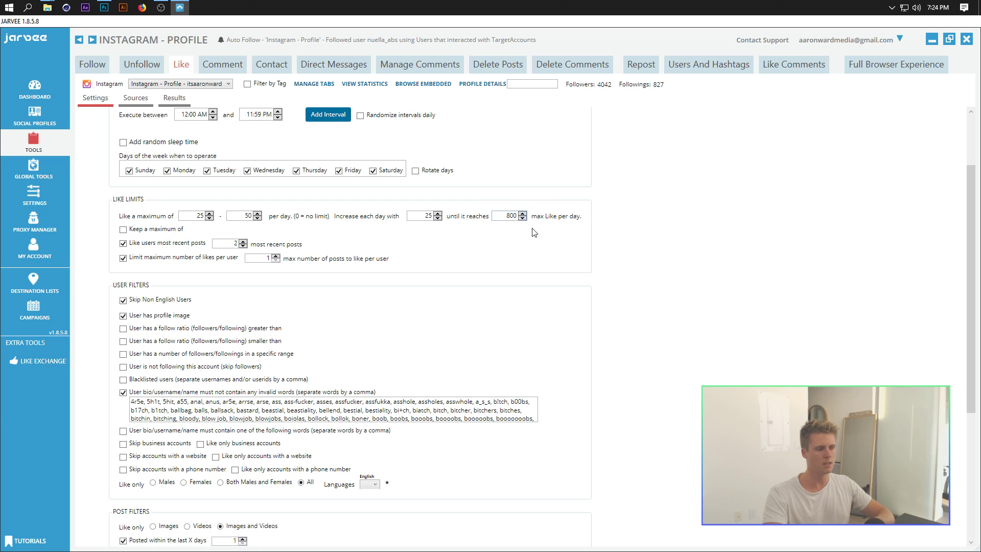
Review the Follow tool's follow limits, user filters and after-follow actions.
click(92, 65)
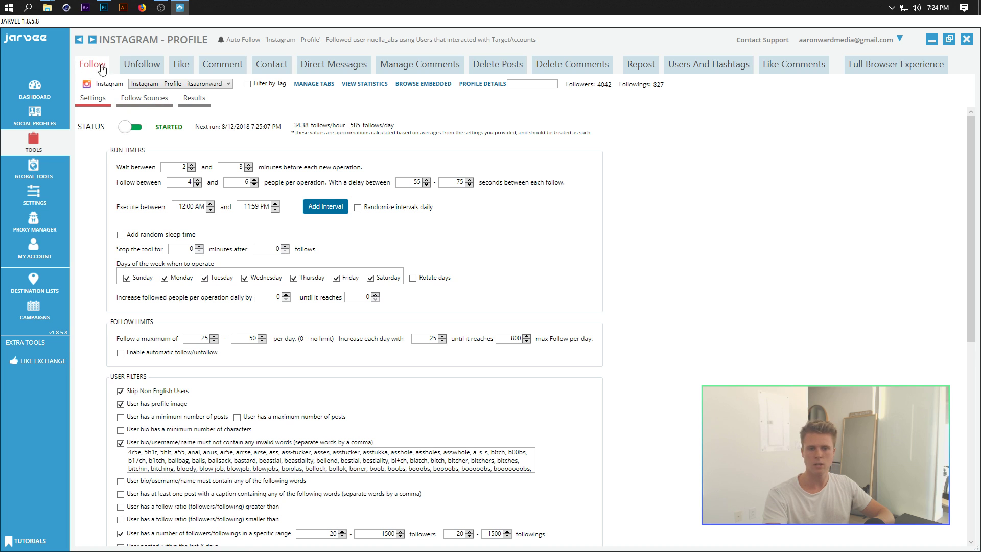
scroll(652, 313, down, 10)
scroll(652, 313, down, 2)
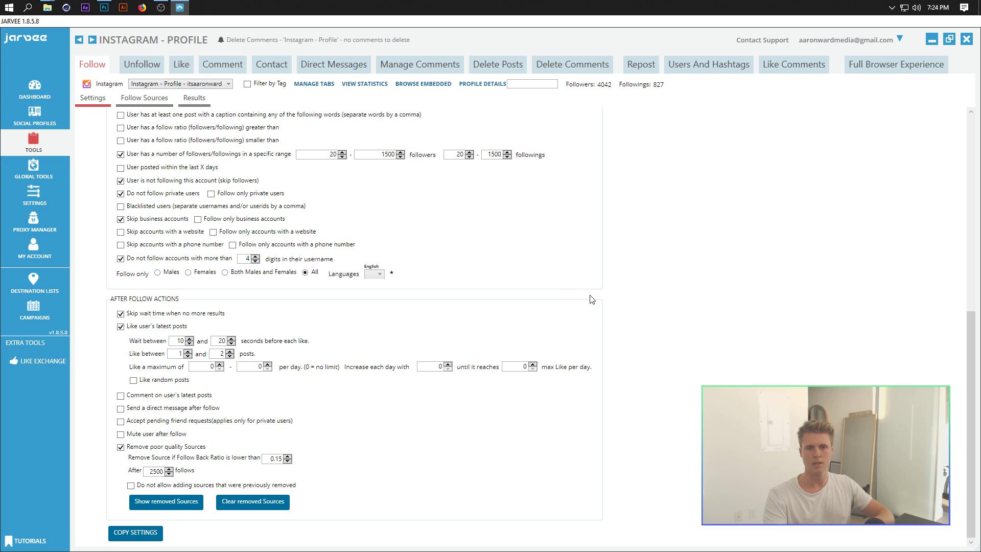
drag(970, 324, 971, 216)
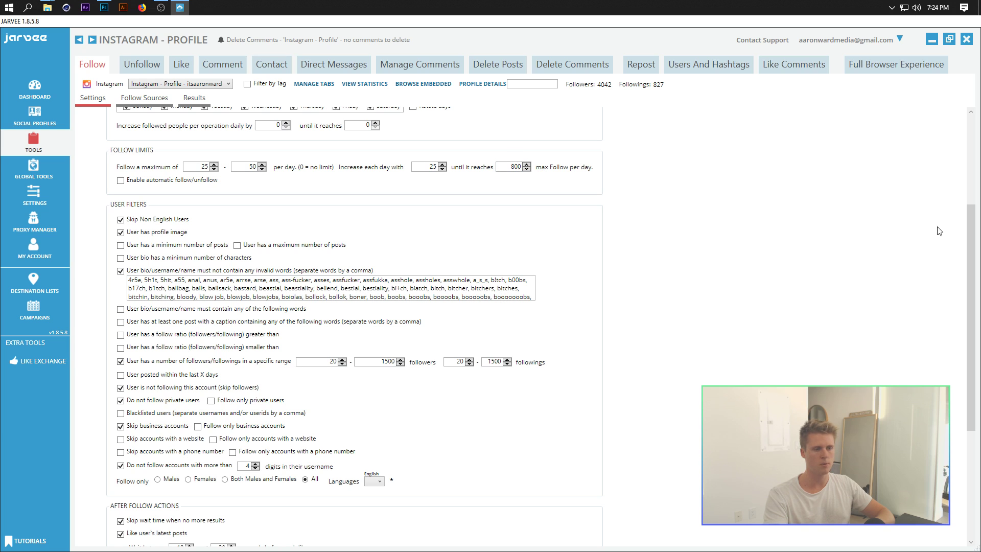
drag(971, 227, 971, 288)
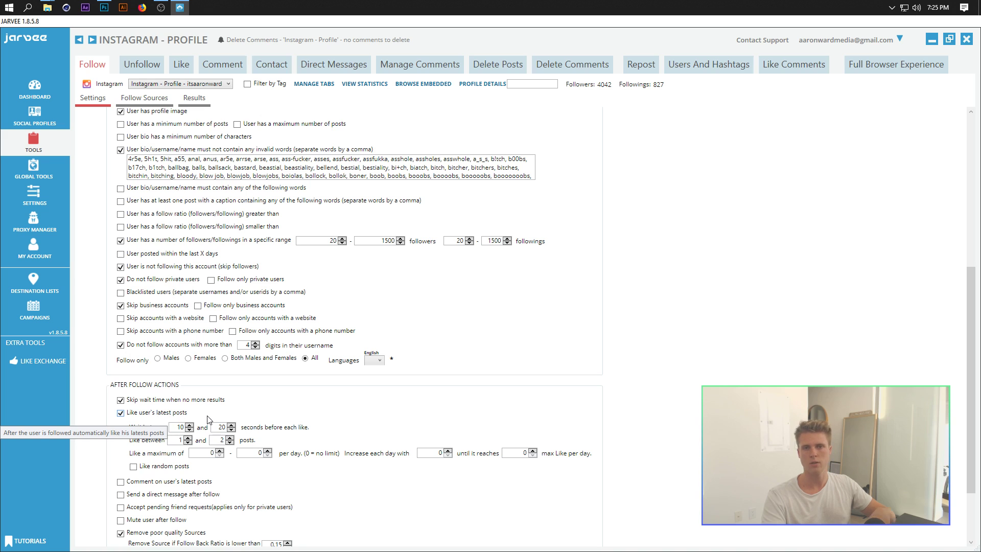
Return to the Like tool's settings and review its like limits, user filters and post filters.
click(182, 64)
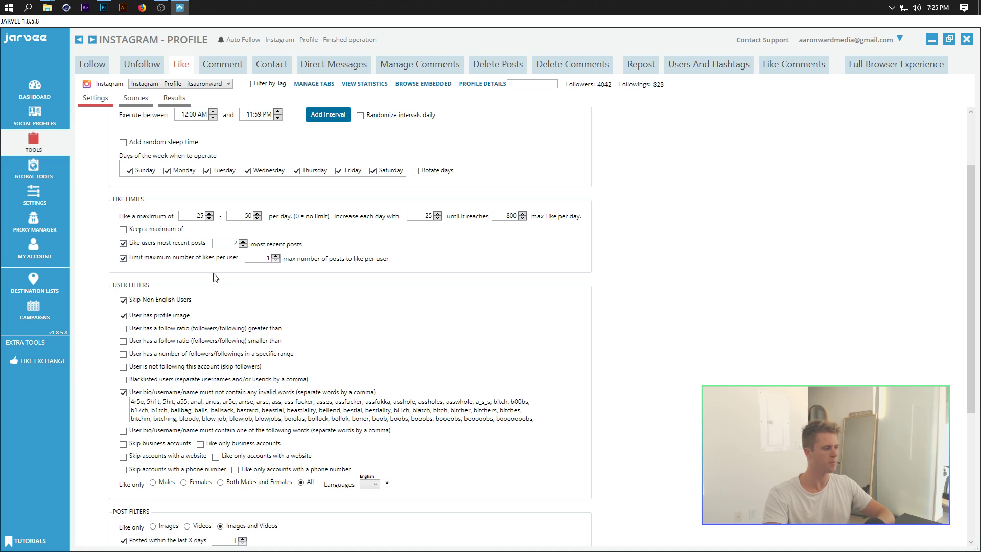
scroll(293, 287, down, 5)
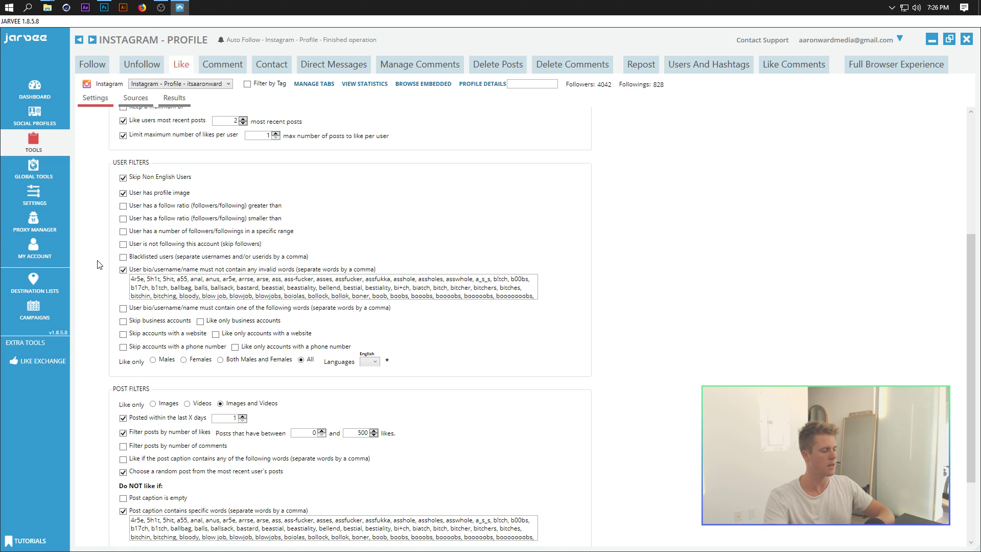
scroll(99, 264, down, 2)
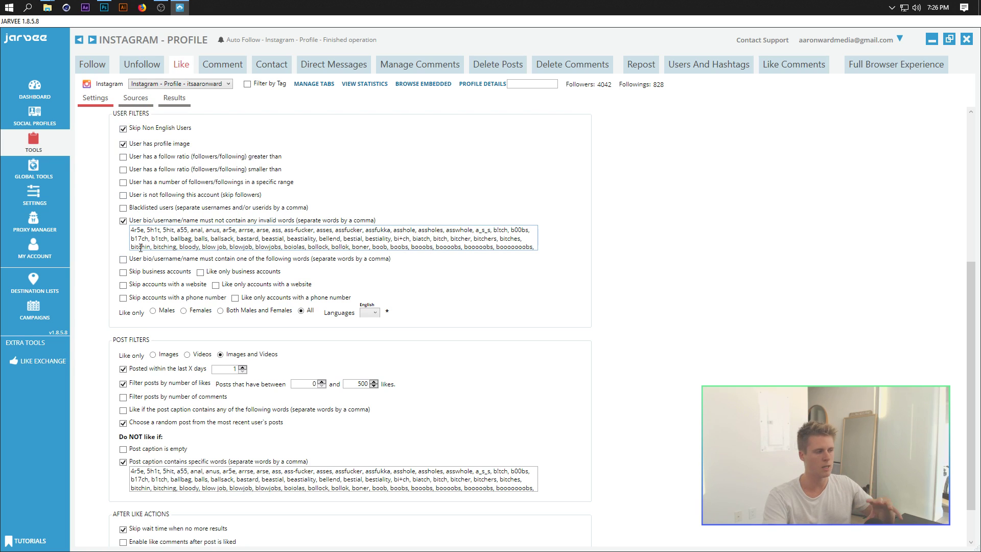
scroll(105, 278, down, 1)
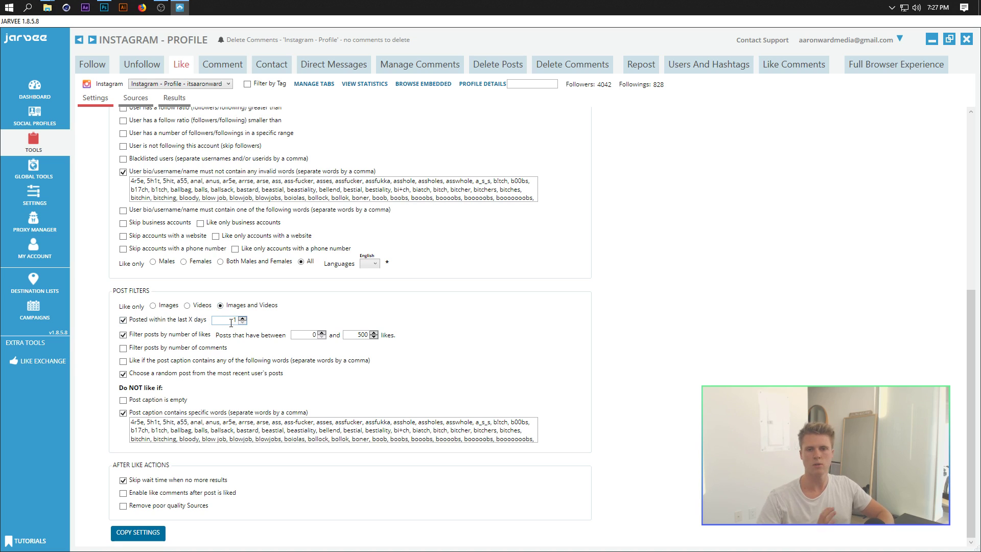
Try disabling the posted-within-days filter and capping the post likes filter at 250, restoring the filter and the 500 maximum.
click(125, 322)
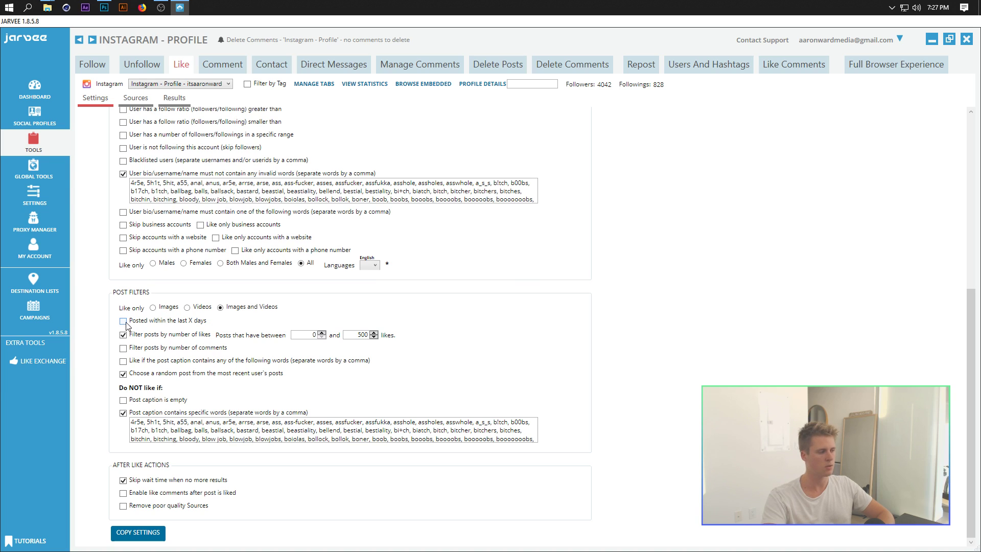
click(125, 322)
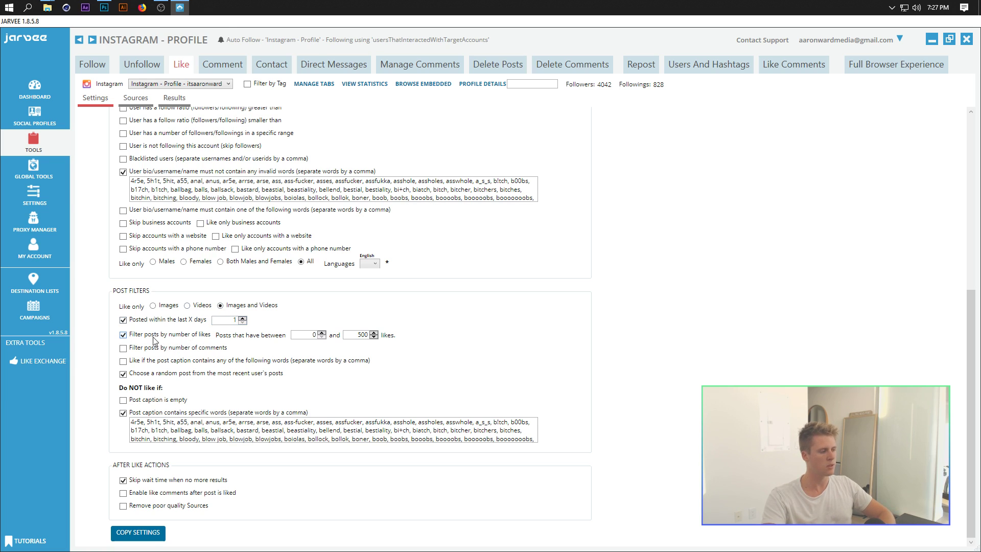
click(298, 335)
click(356, 335)
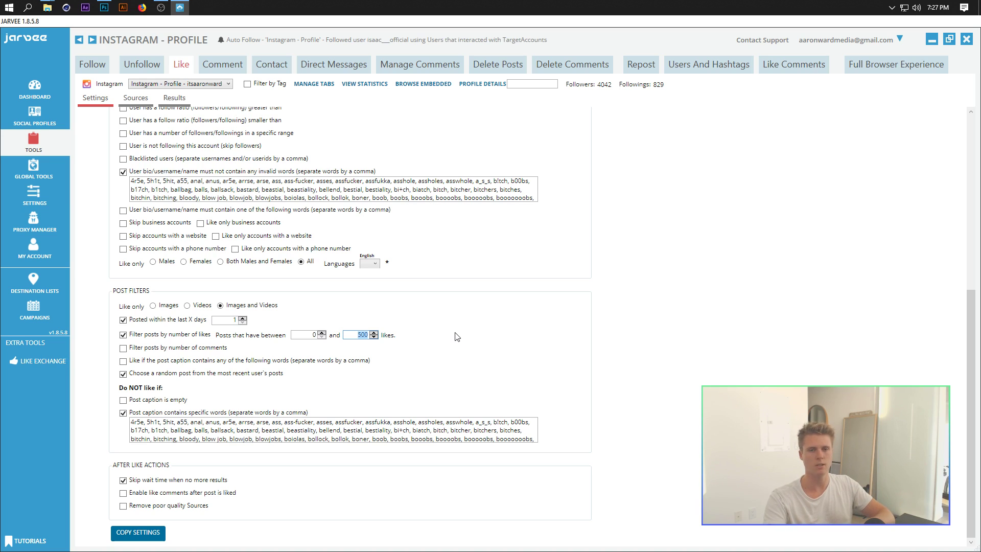
text(5)
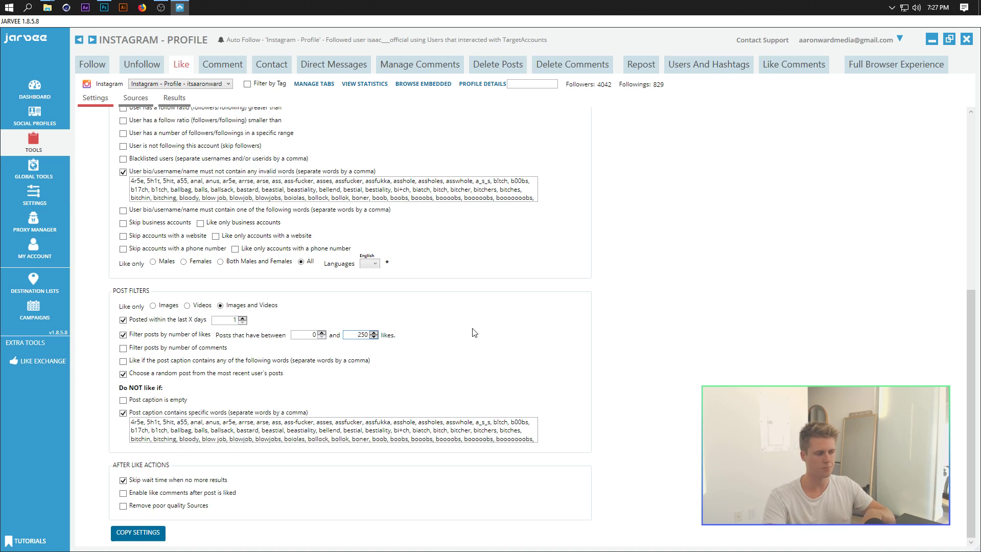
drag(359, 334, 373, 336)
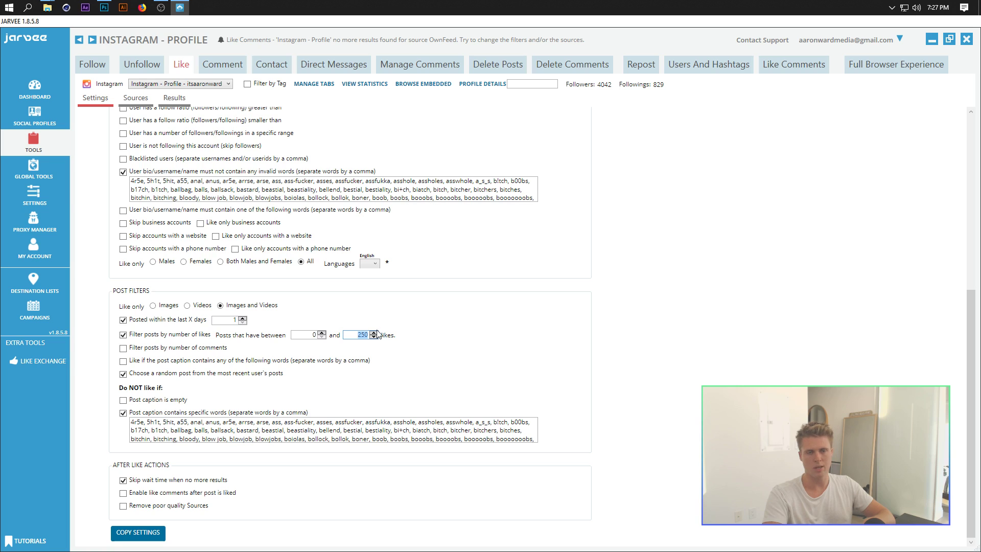
text(5)
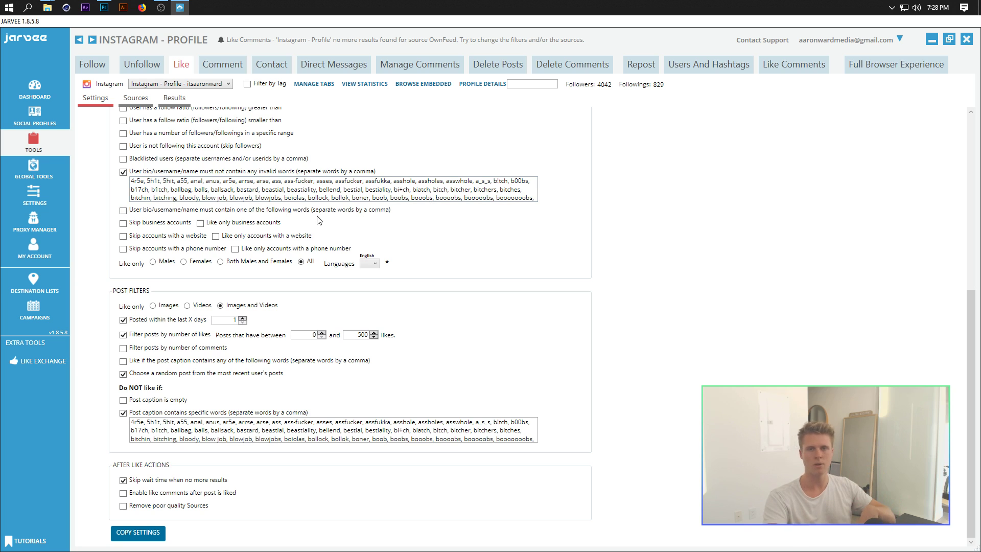
Look over the Like tool's blocked caption words, after-like actions and the option for copying its settings.
scroll(294, 425, down, 5)
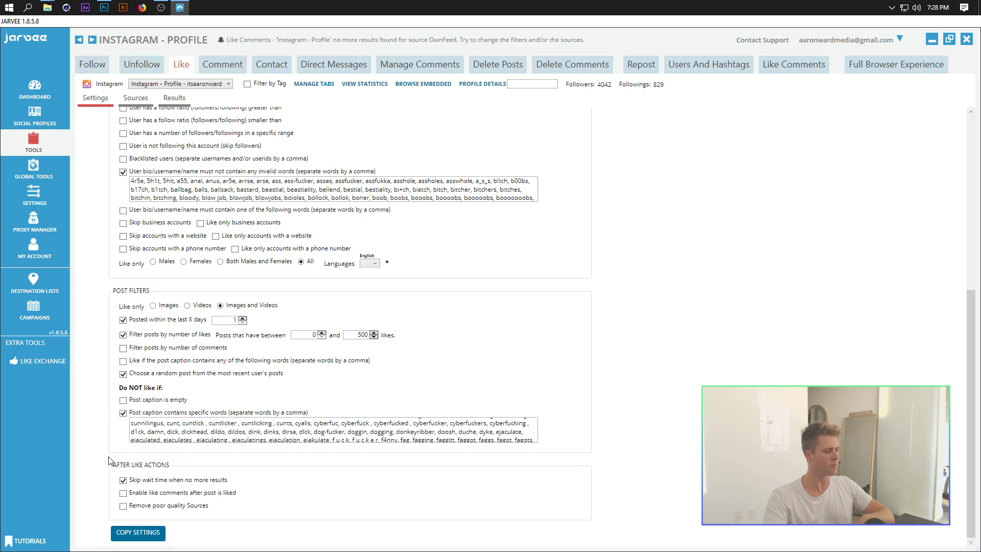
mouse_move(144, 485)
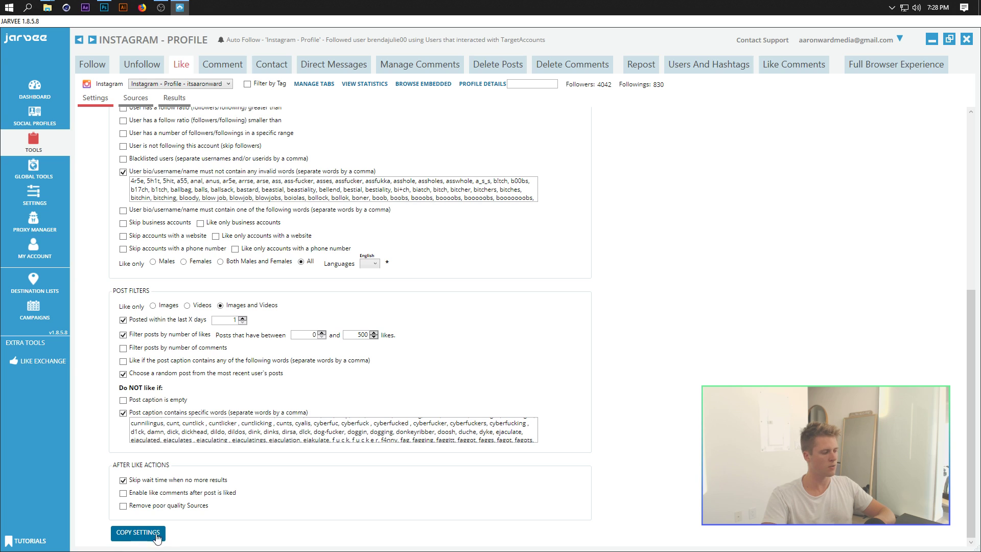
click(127, 534)
mouse_move(705, 257)
mouse_down()
mouse_move(705, 342)
mouse_move(705, 255)
mouse_up()
click(515, 445)
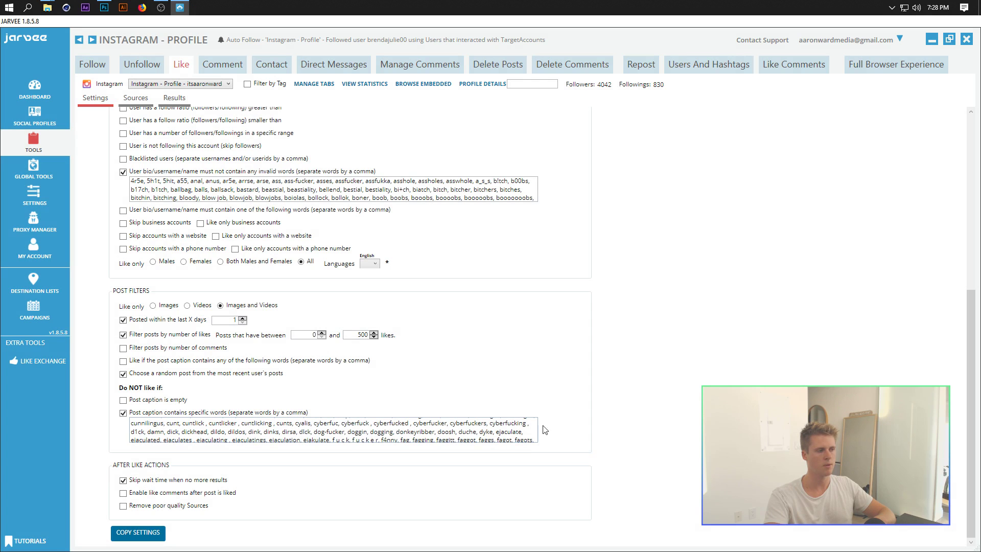
drag(973, 368, 972, 194)
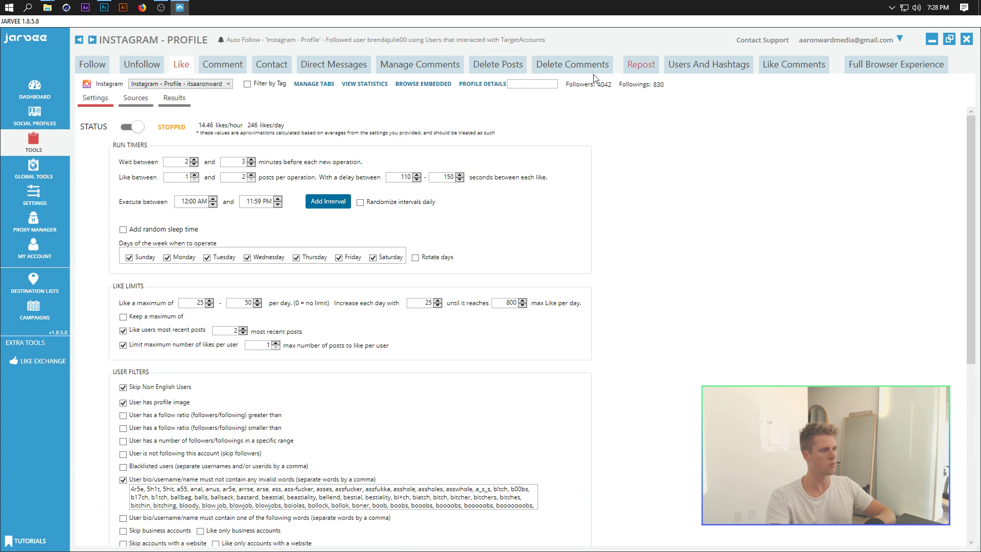
Set the Follow tool's upper number of posts to like after each follow to 1, and return to the Like tool's sources.
click(137, 101)
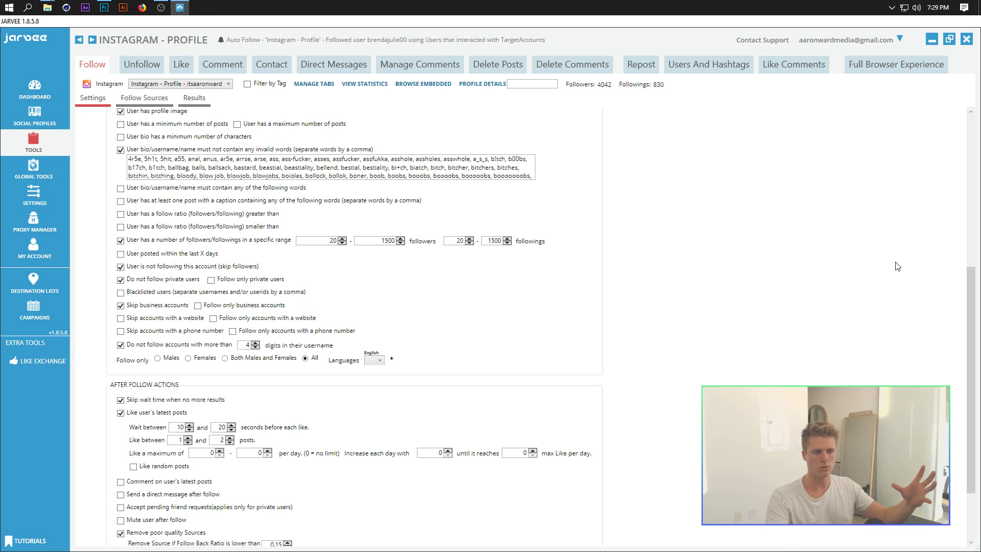
drag(964, 286, 975, 152)
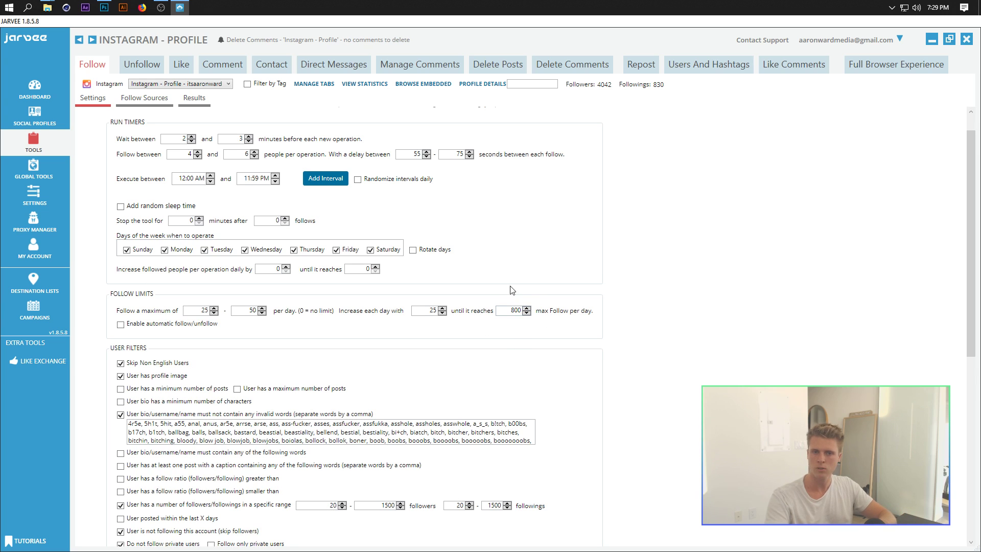
drag(969, 224, 965, 406)
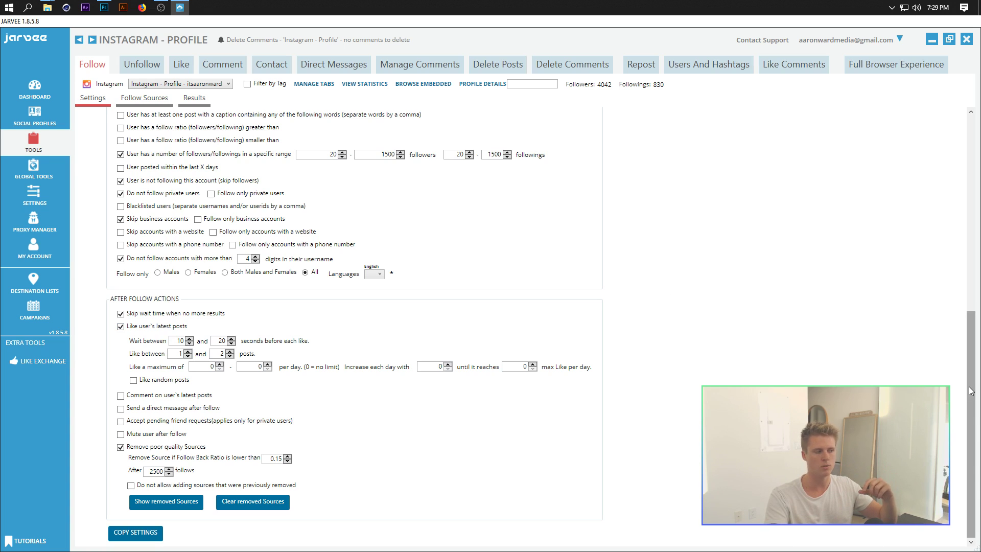
click(230, 356)
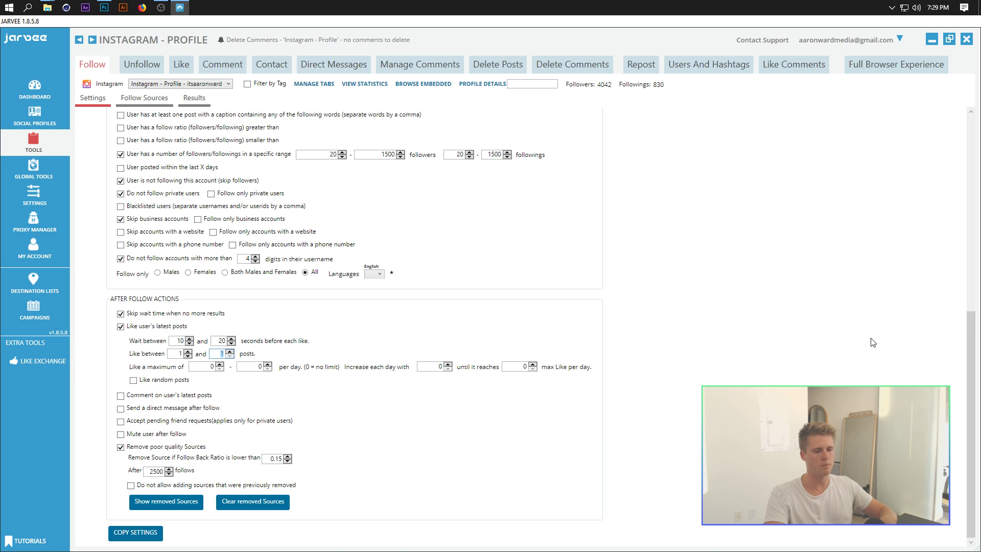
drag(971, 362, 950, 123)
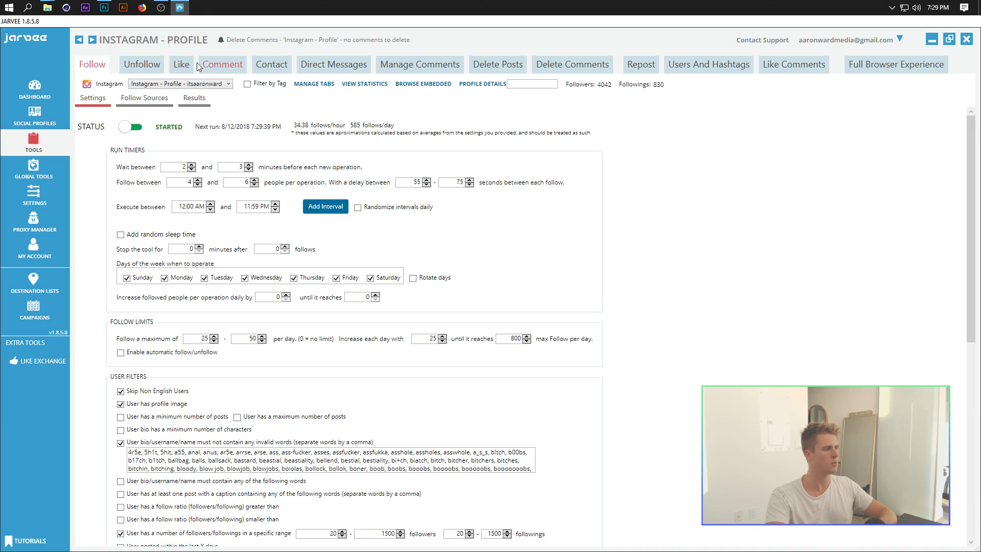
click(182, 64)
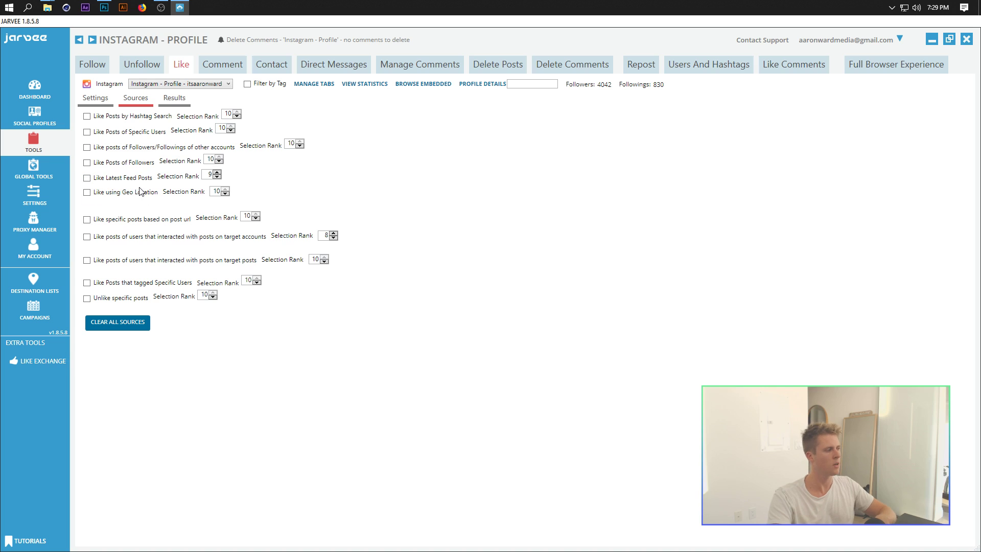
Enable liking posts of followers and liking latest feed posts as sources, and check what the selection rank means.
click(114, 163)
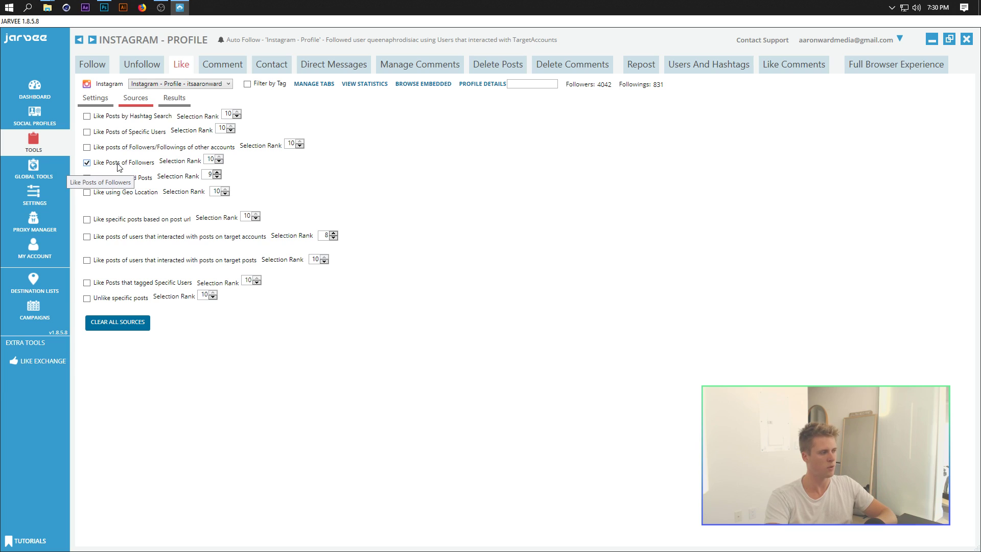
click(139, 182)
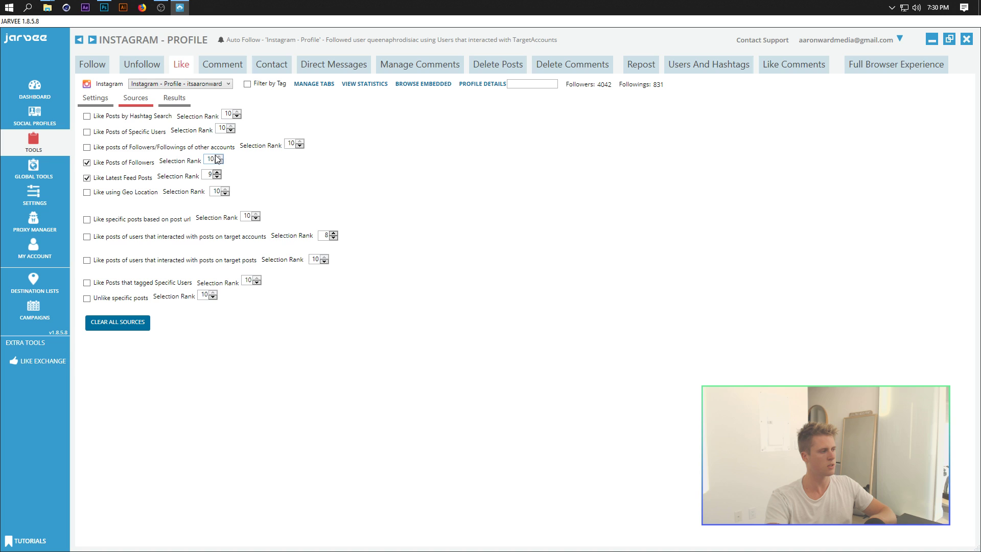
mouse_move(159, 168)
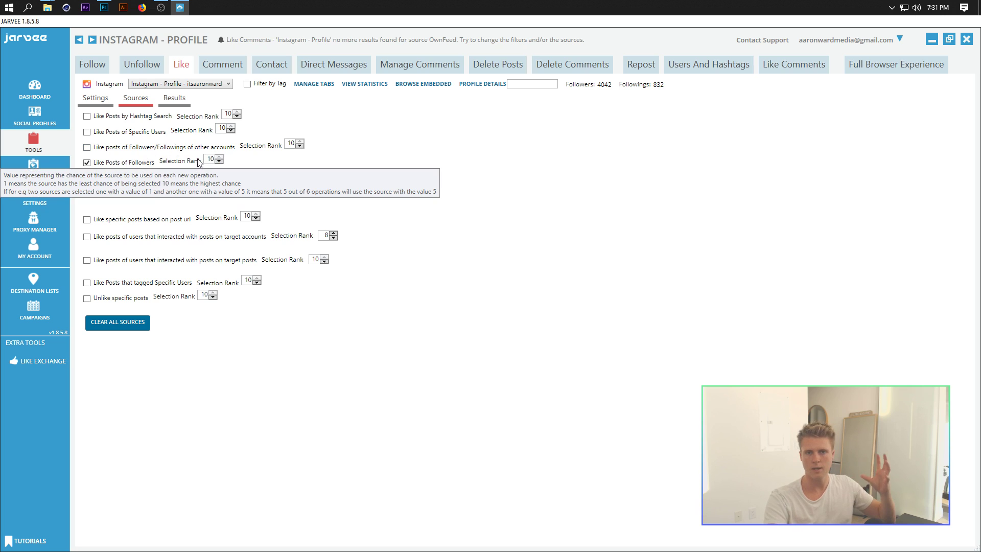
Review the Like tool's like limits, user filters and post filters, and return to its sources.
click(96, 98)
scroll(123, 292, down, 3)
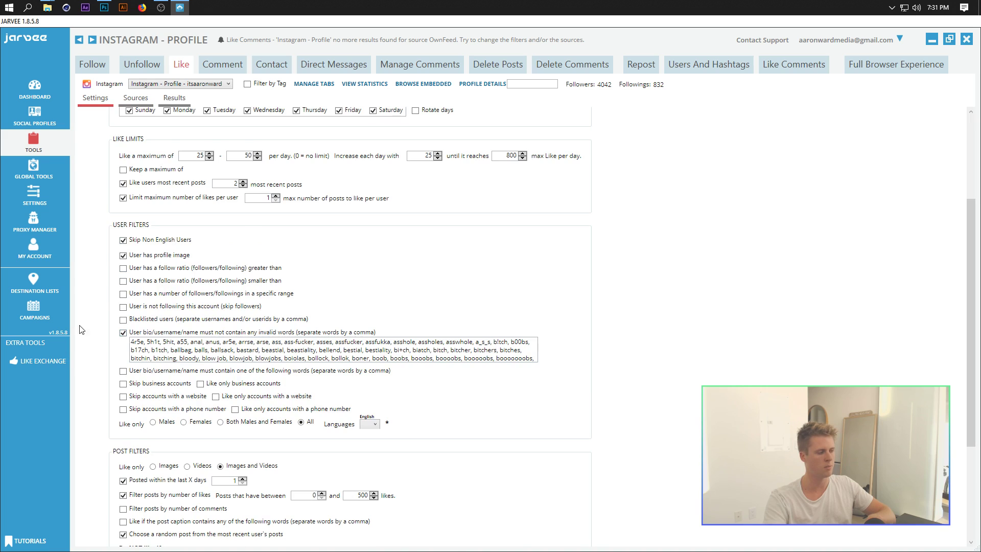
scroll(102, 378, down, 2)
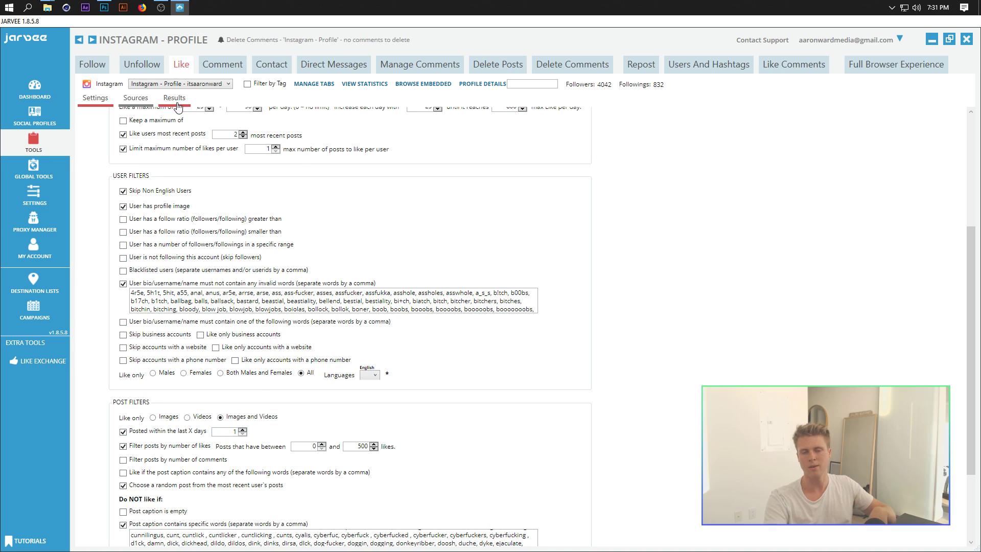
click(136, 100)
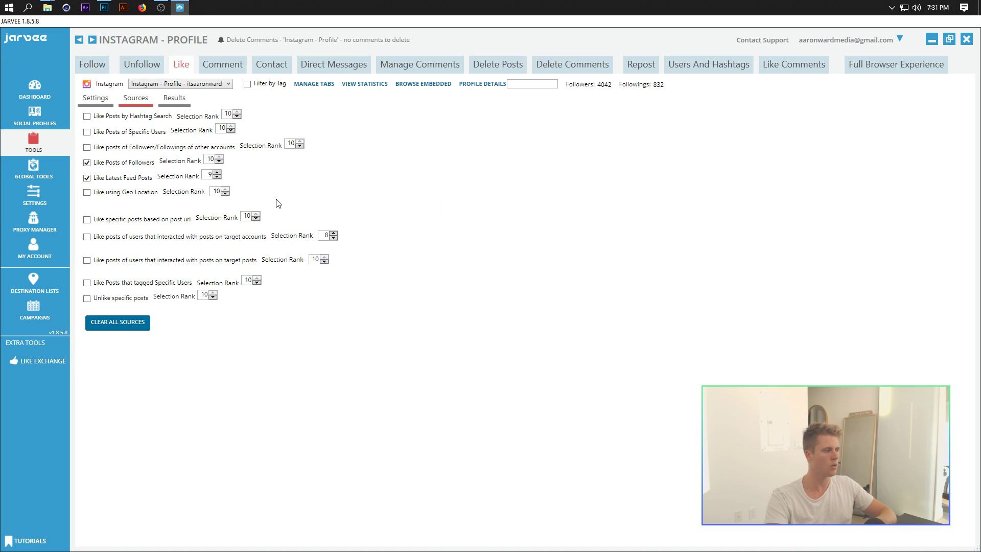
Try the geo location and hashtag search sources for liking posts, and turn both off again.
click(111, 196)
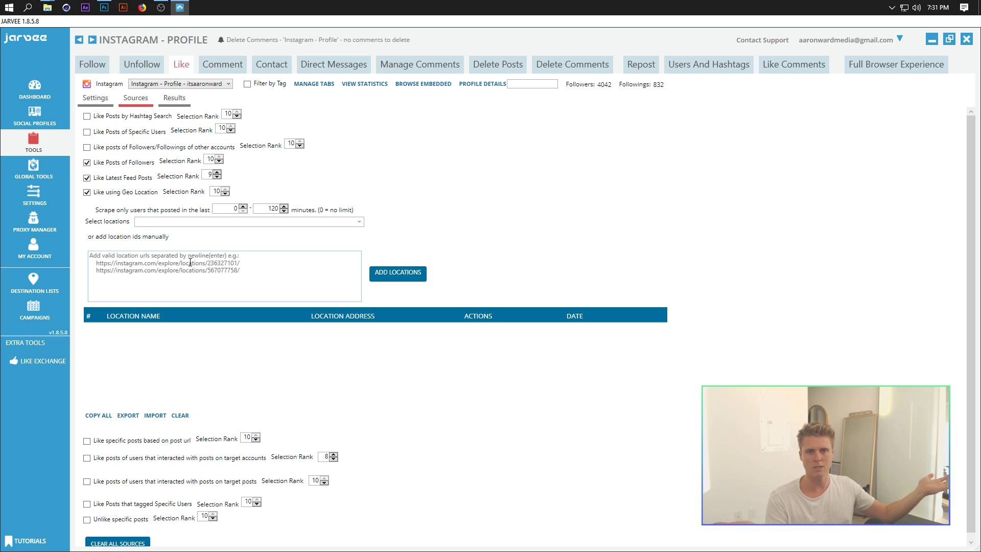
click(87, 192)
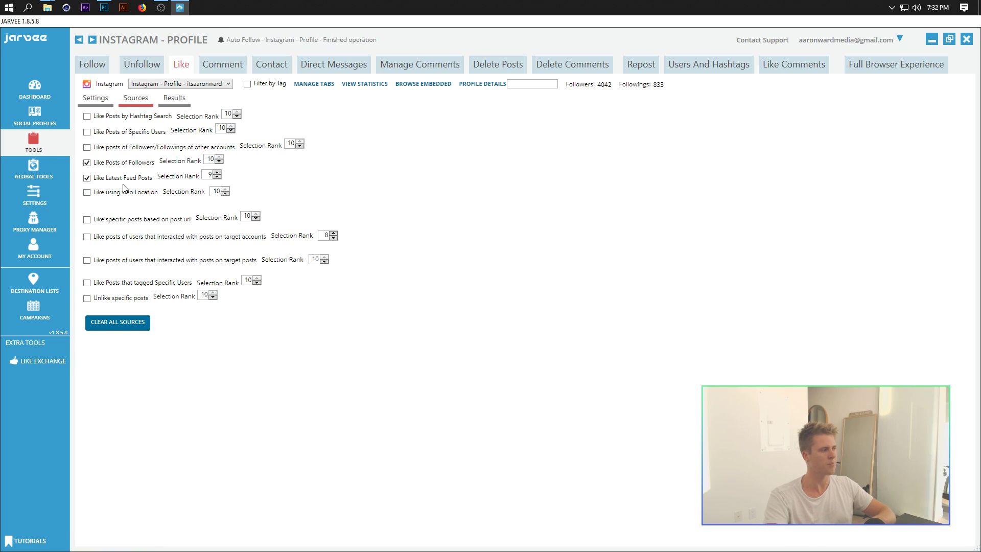
click(148, 117)
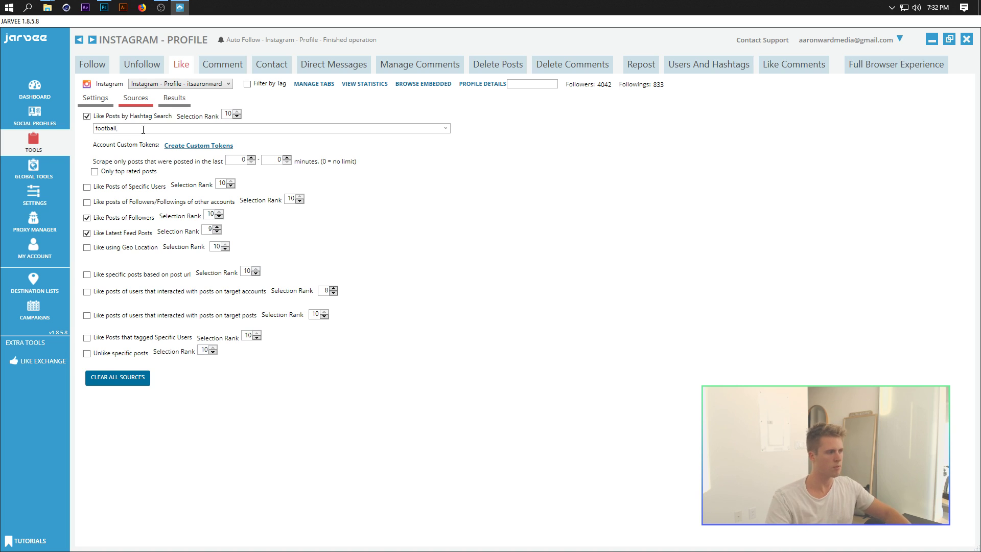
drag(142, 129, 95, 126)
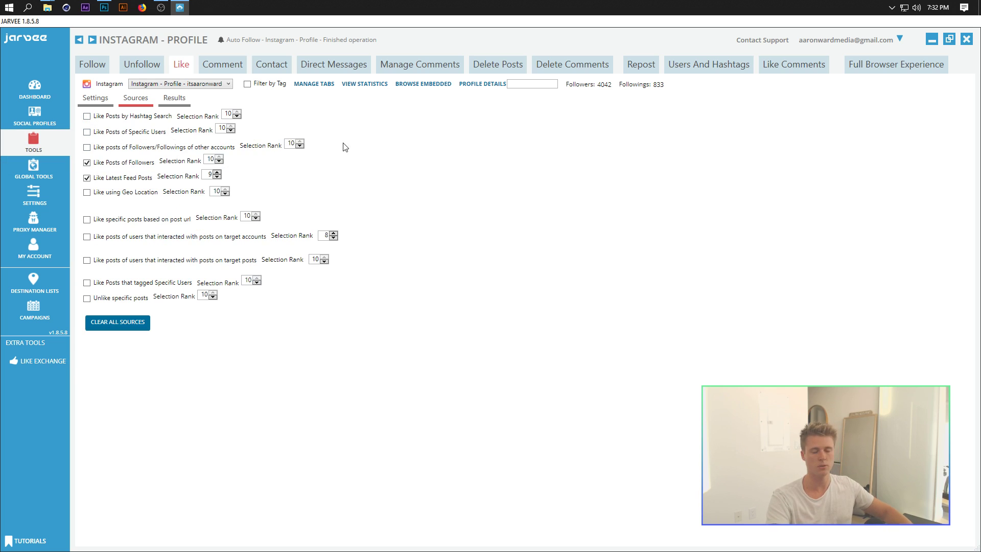
Try the sources for users that interacted with posts on target posts and target accounts, and turn both off again.
click(113, 262)
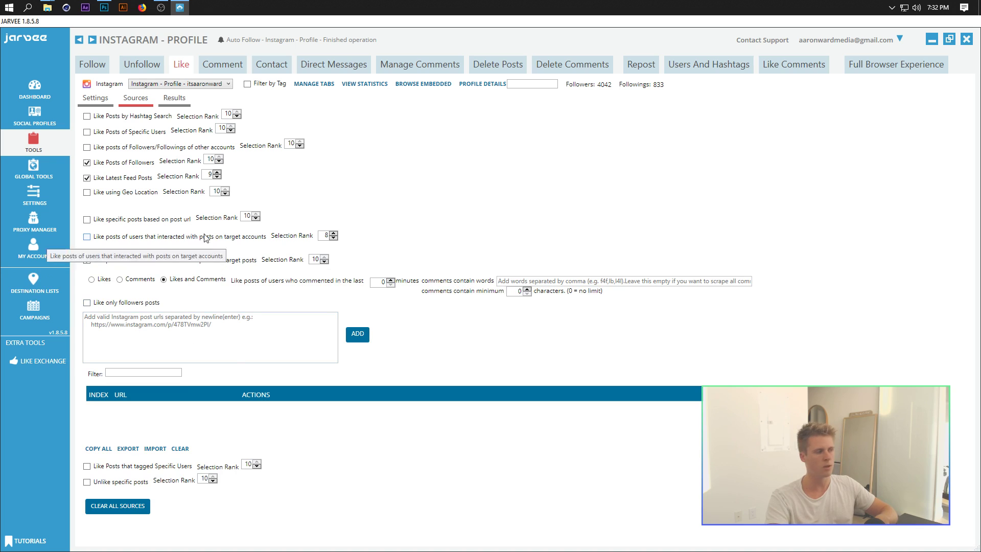
click(119, 238)
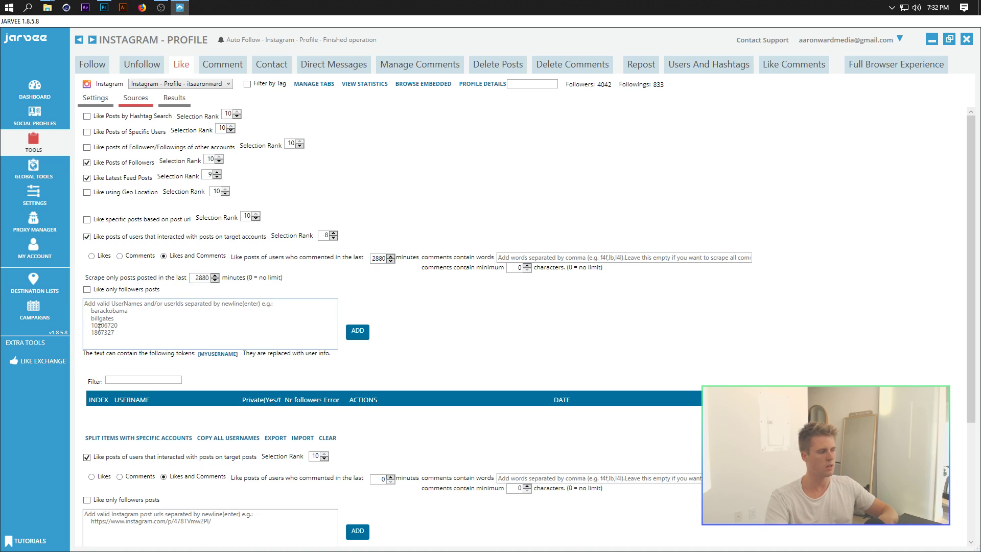
click(86, 236)
click(87, 260)
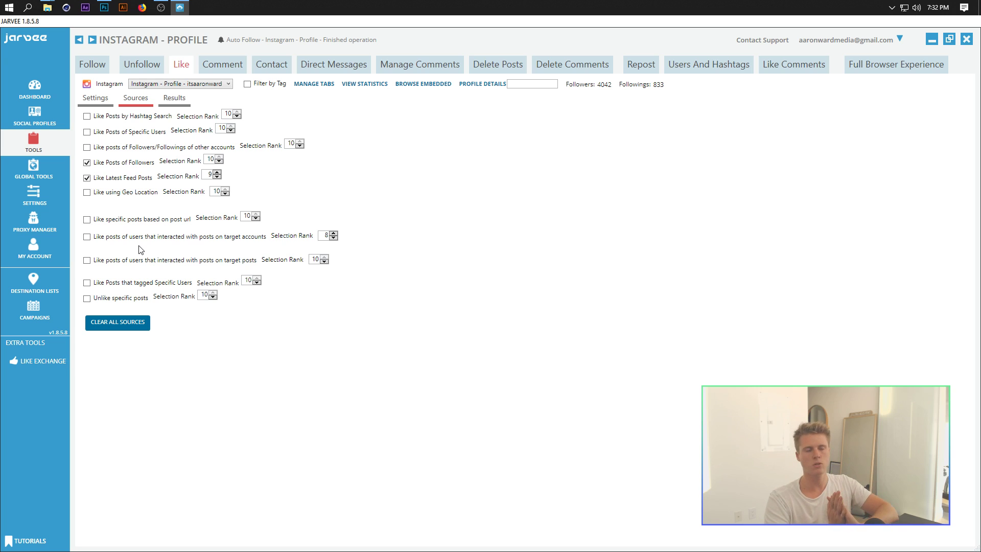
mouse_move(162, 180)
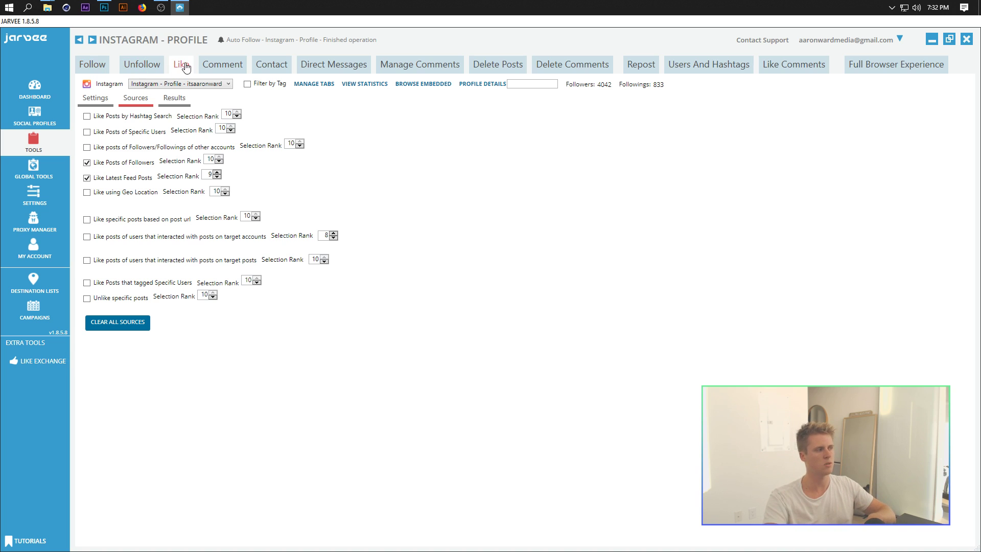
click(127, 177)
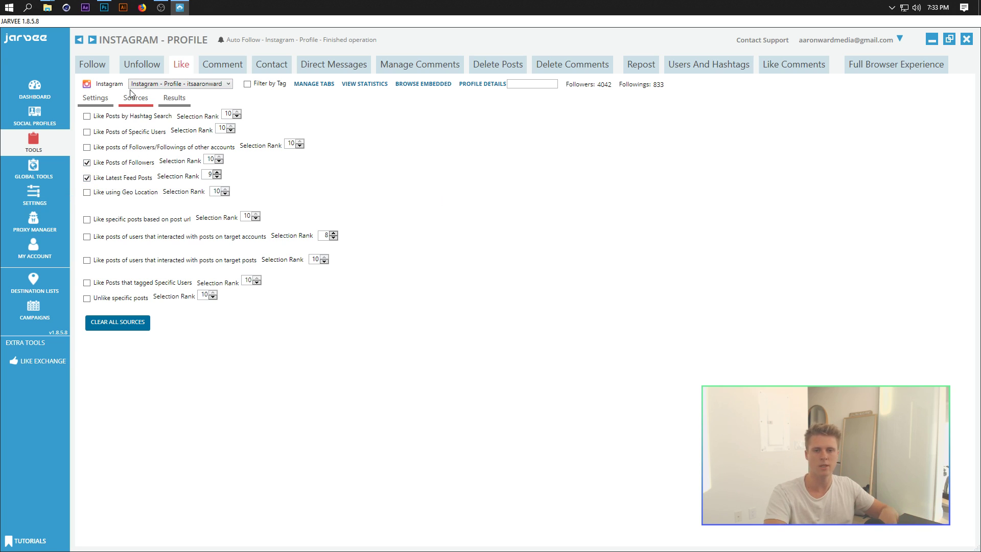
Look over the Like tool's results, view the followback ratio report for the last 4000 days, and close it.
click(174, 100)
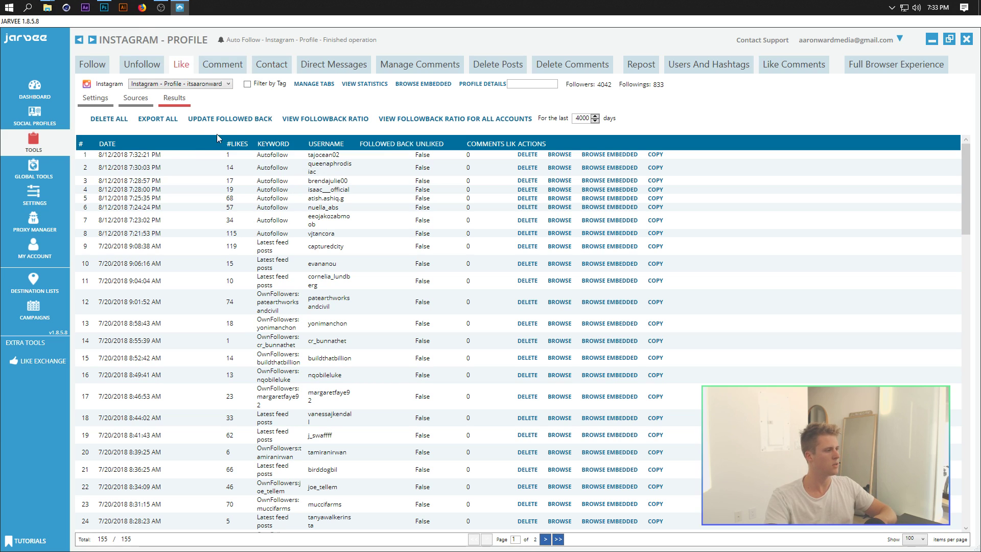
click(315, 119)
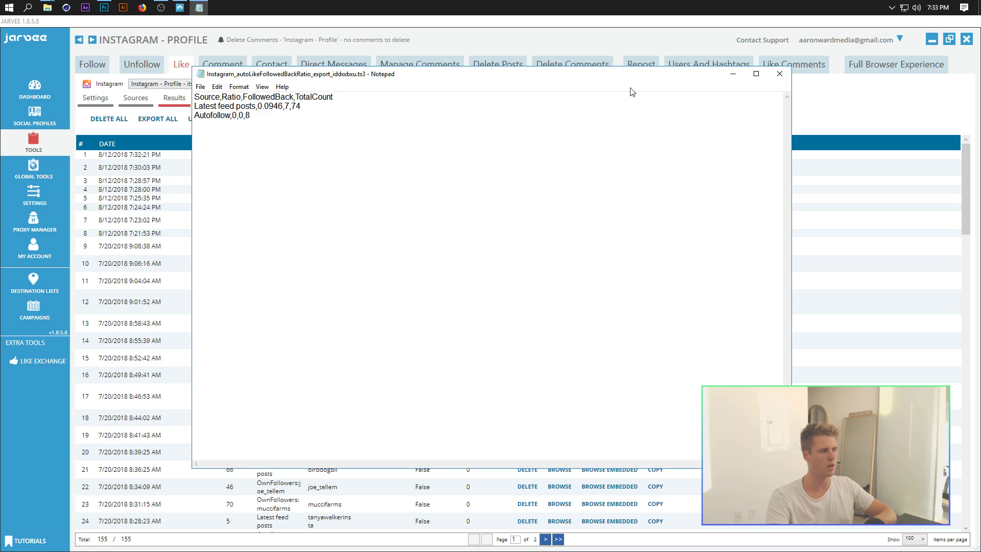
key(ctrl+a)
click(348, 127)
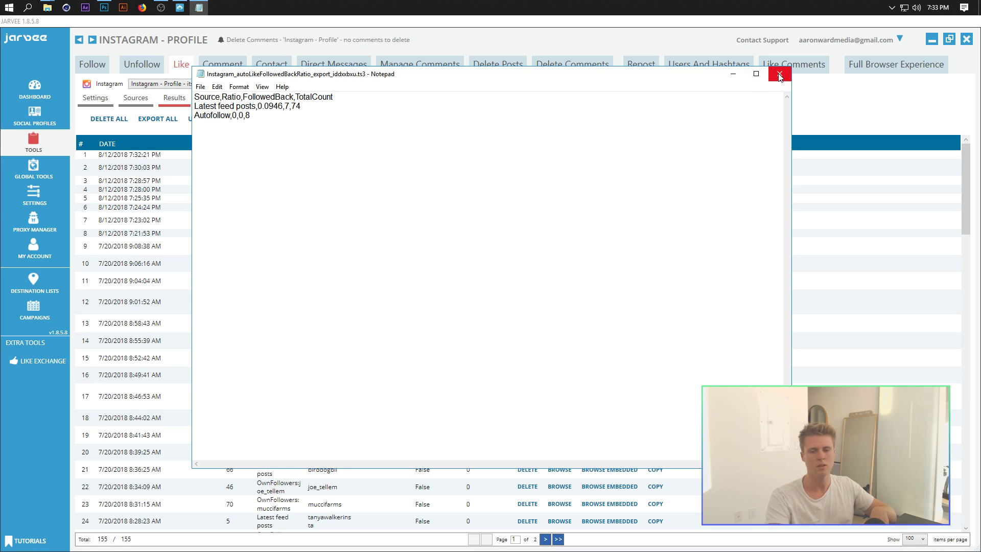
click(779, 75)
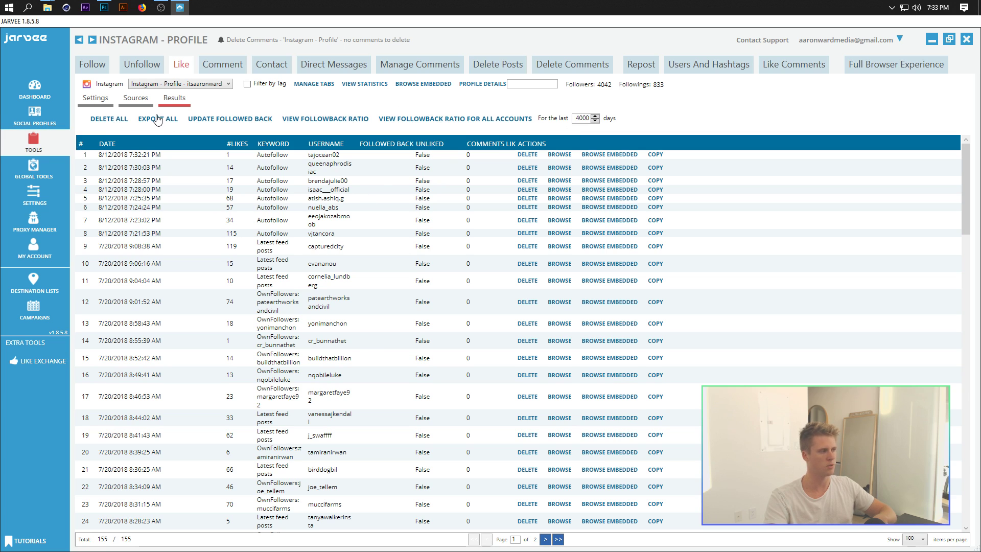
Return to the Like tool's settings and start the tool for this profile.
click(95, 100)
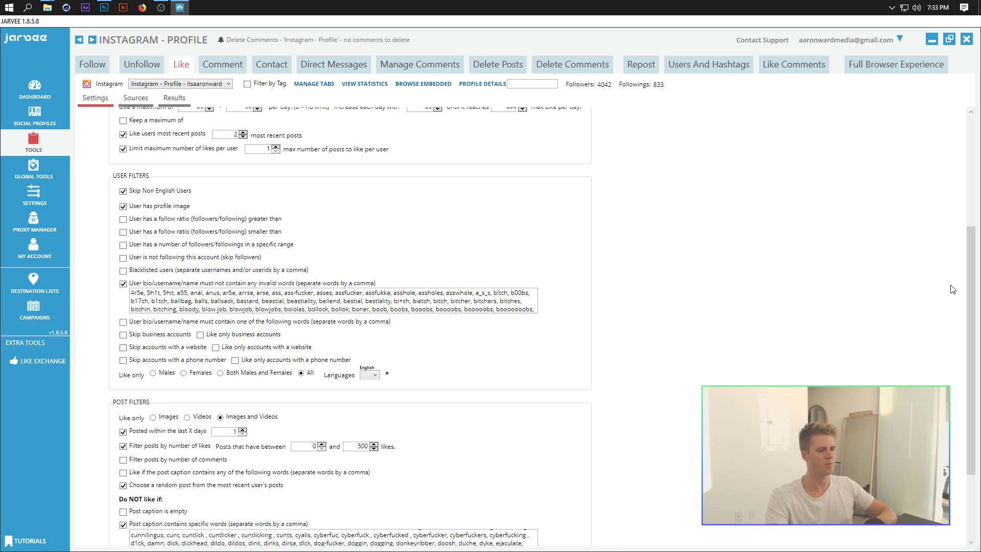
scroll(511, 214, up, 5)
click(129, 128)
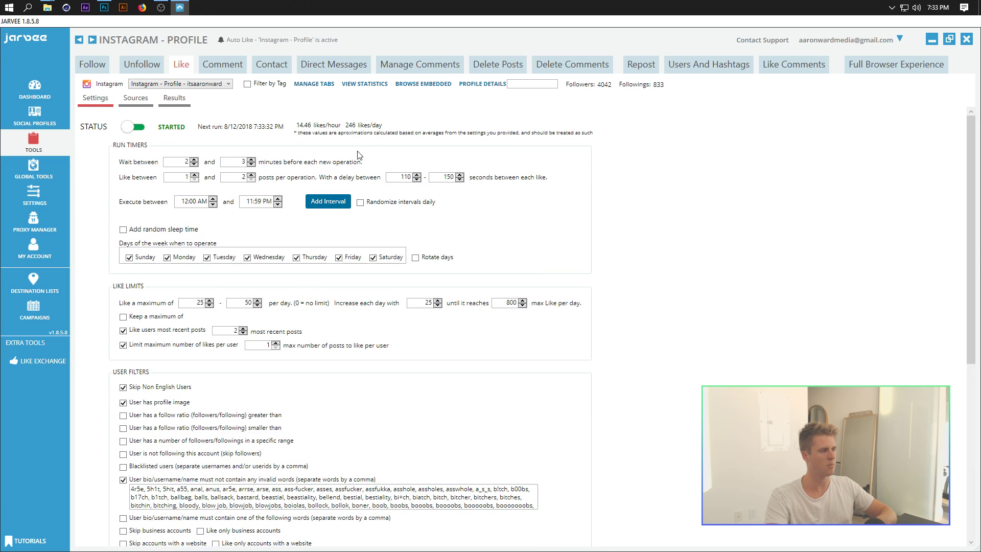